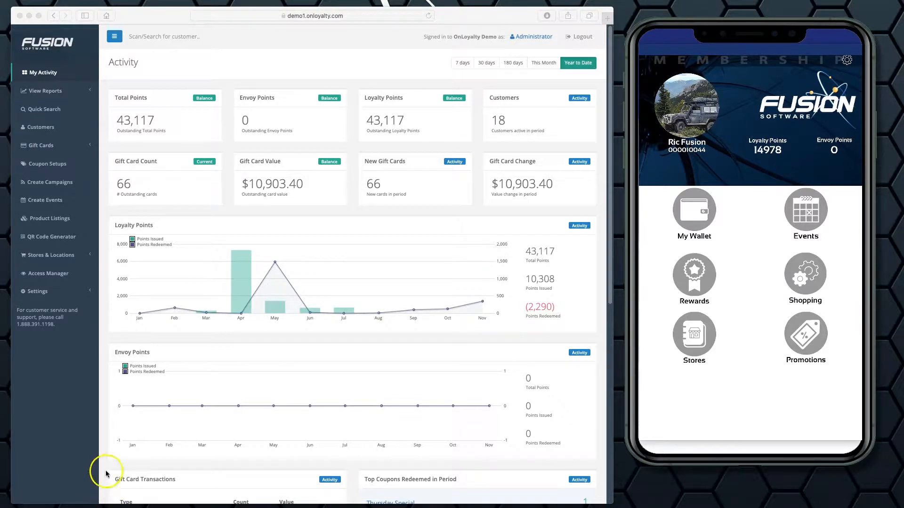
Review the existing regions under Stores & Locations and the blank new-region form, leaving without creating a region.
click(54, 258)
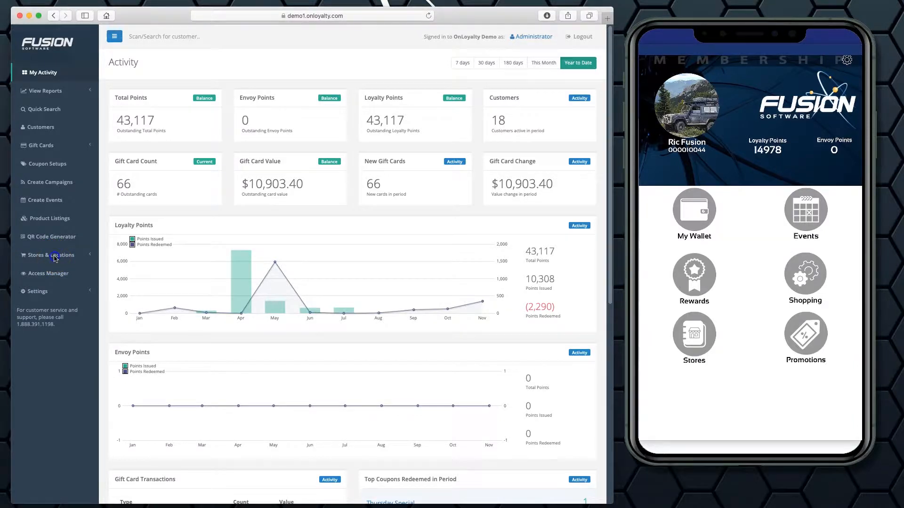
click(55, 258)
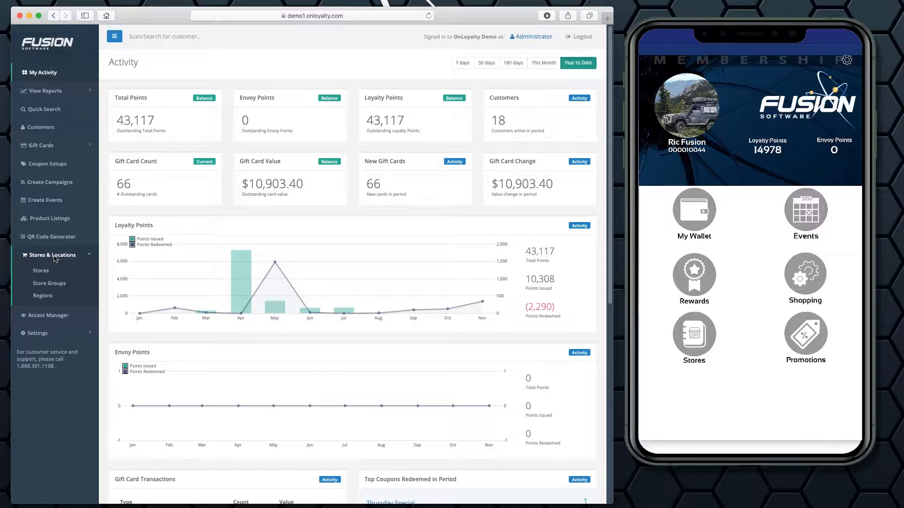
click(43, 296)
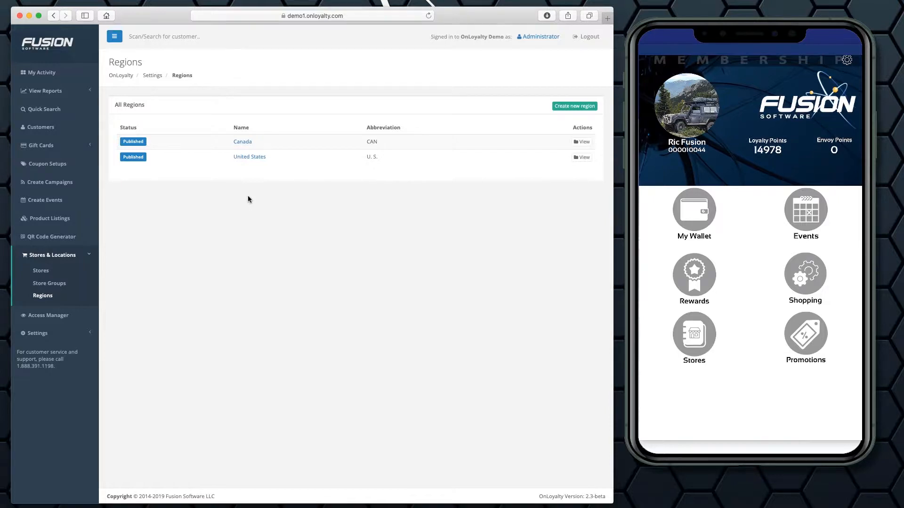
key(super+Tab)
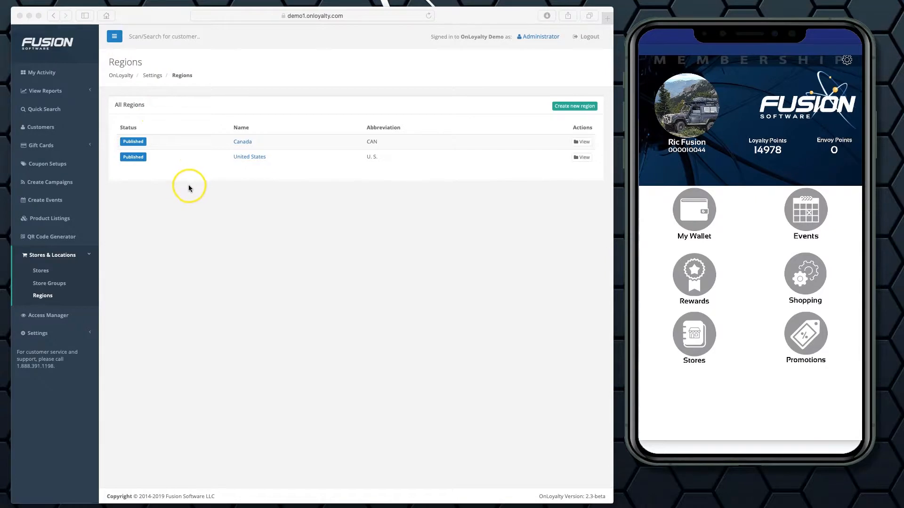
click(573, 106)
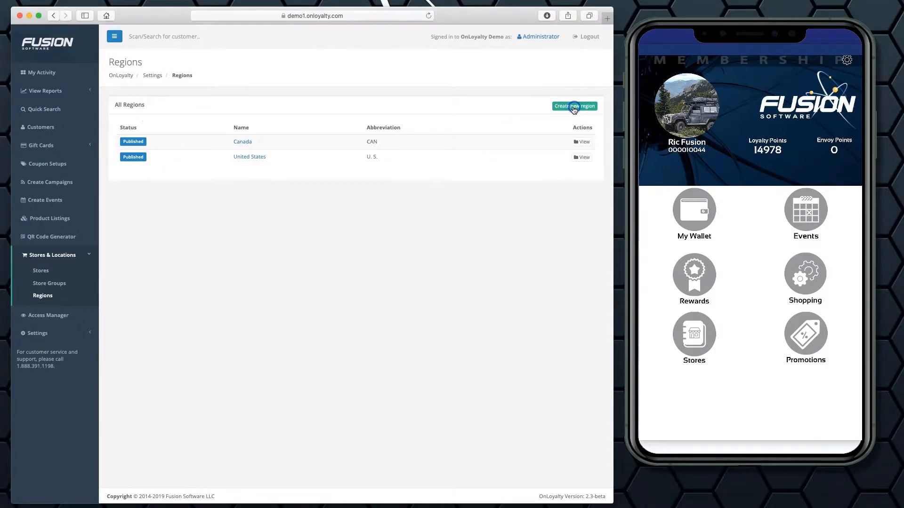
click(572, 106)
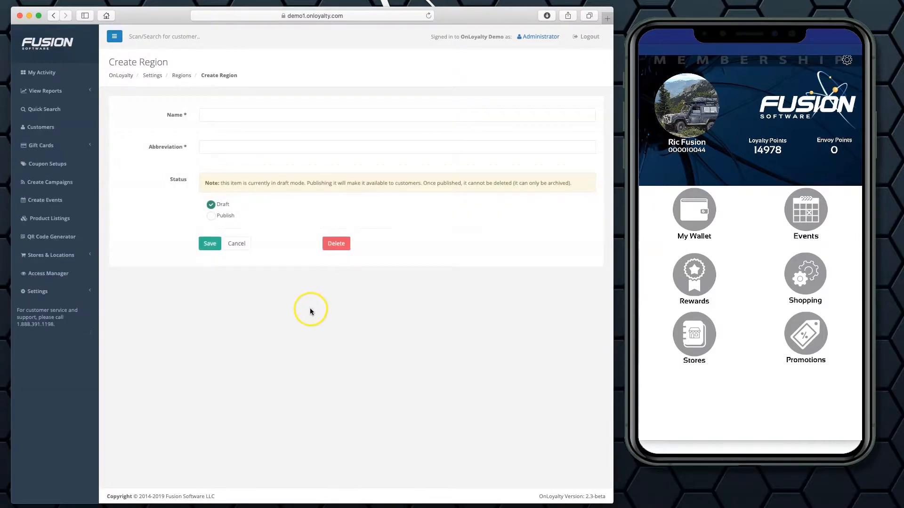
click(236, 243)
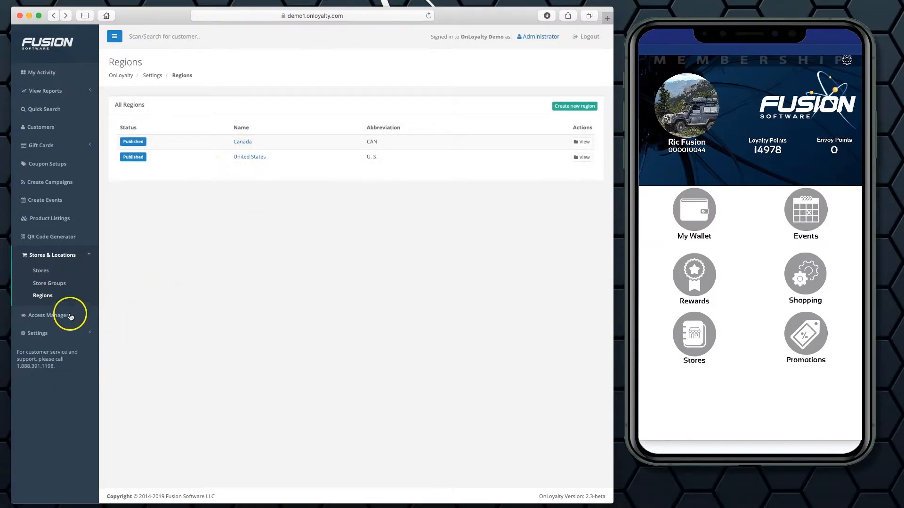
Create a new store group named "Music & Arts", set its status to Publish, and save it.
click(52, 284)
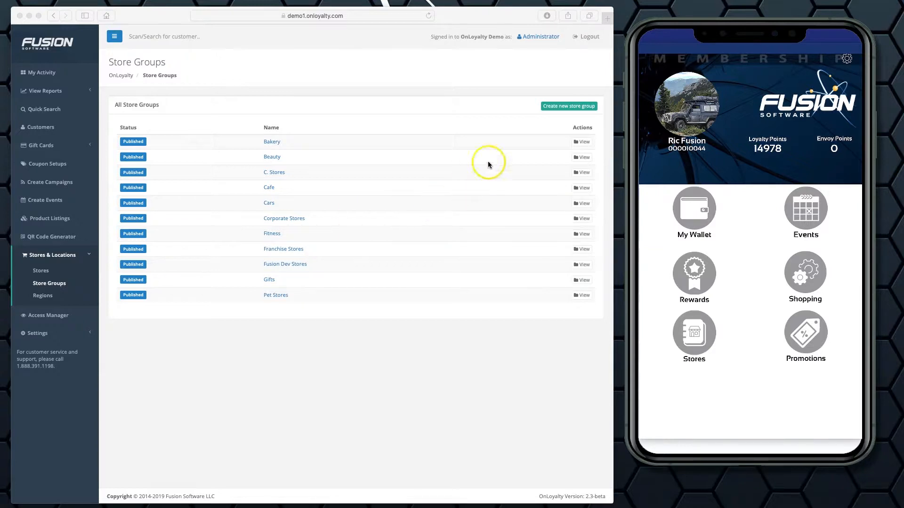
click(565, 107)
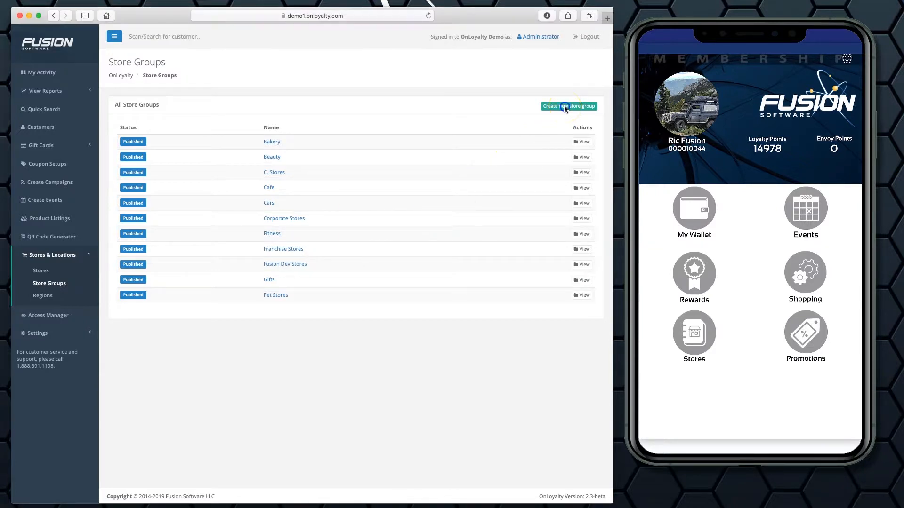
click(564, 107)
click(240, 116)
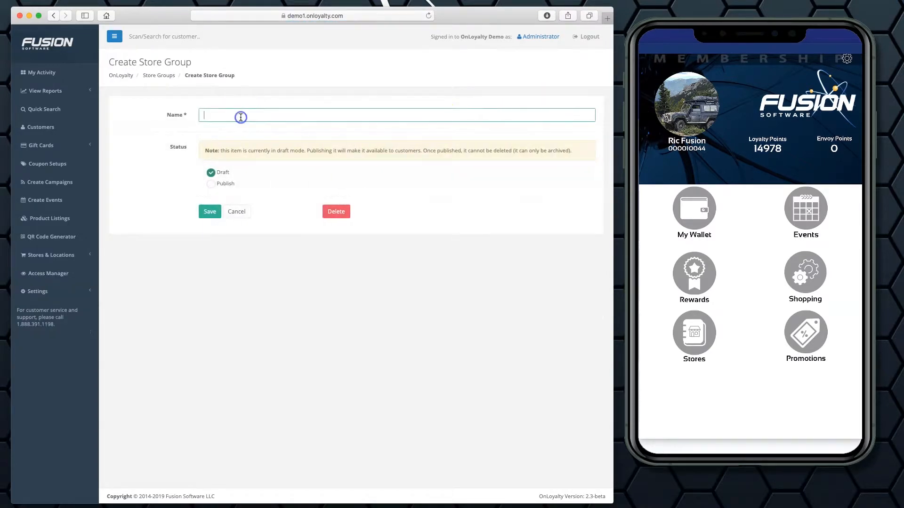
text(Music & Arts)
click(225, 183)
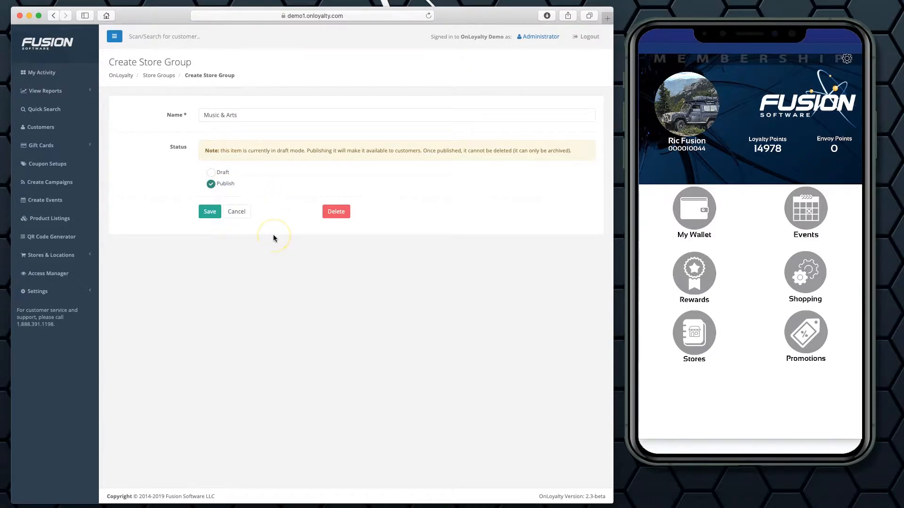
click(210, 213)
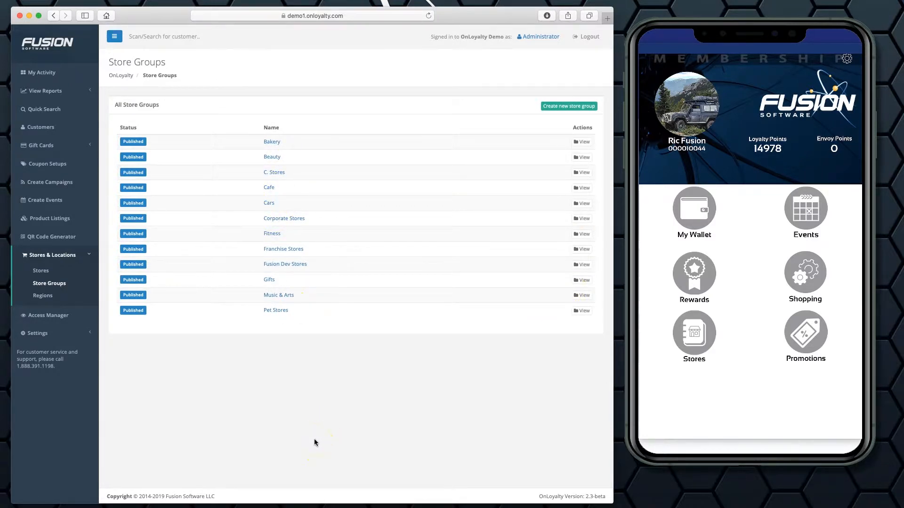
View the list of all stores in the admin portal and browse the store locations in the mobile app.
click(42, 273)
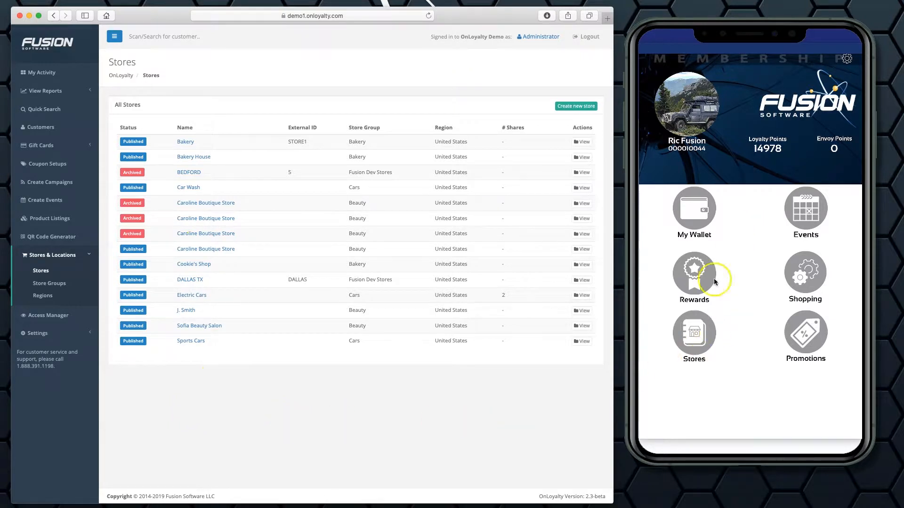
click(713, 358)
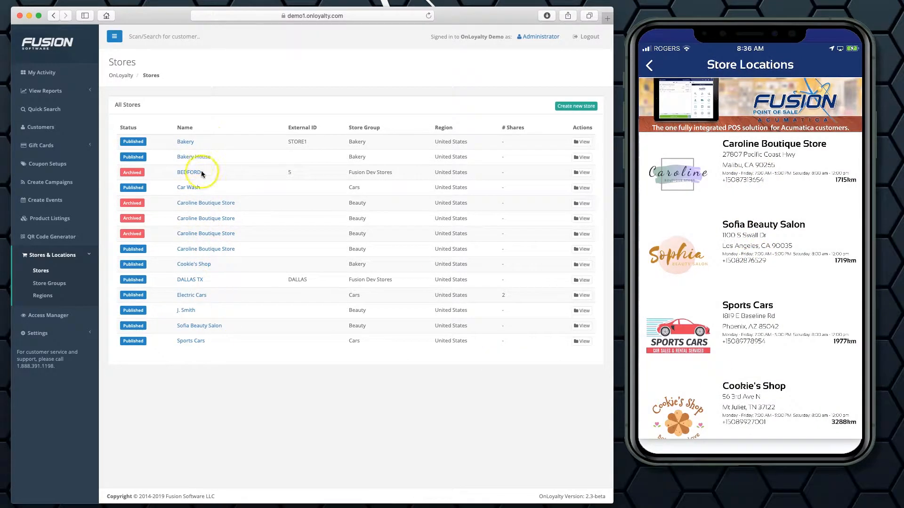
scroll(741, 280, down, 10)
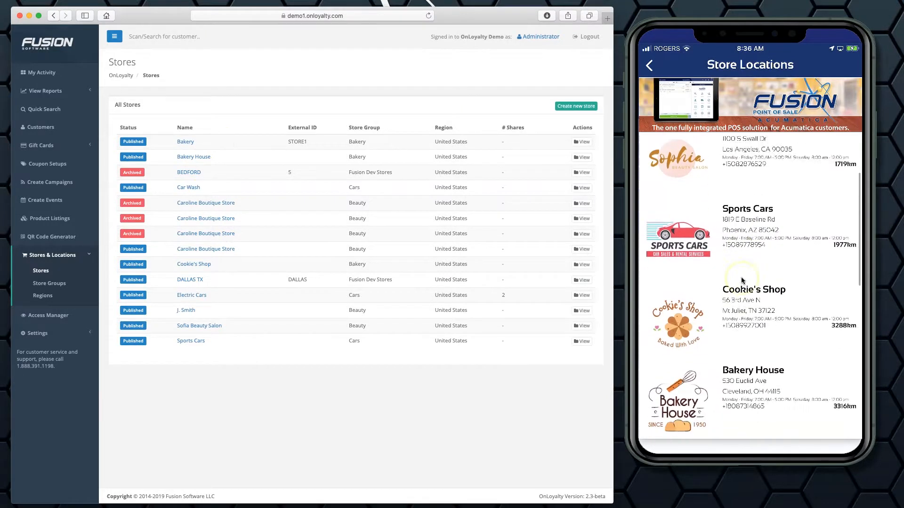
scroll(741, 277, up, 10)
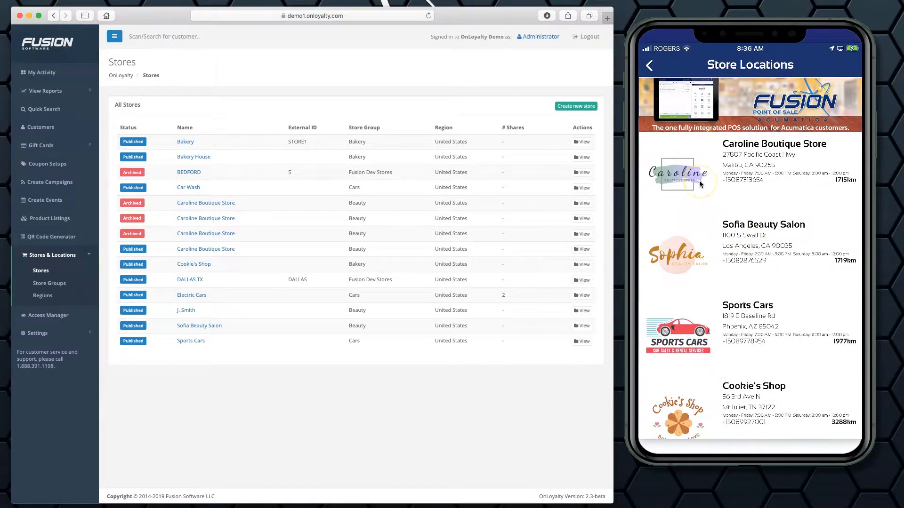
Start a new store record and name it "Ric's Music".
click(577, 106)
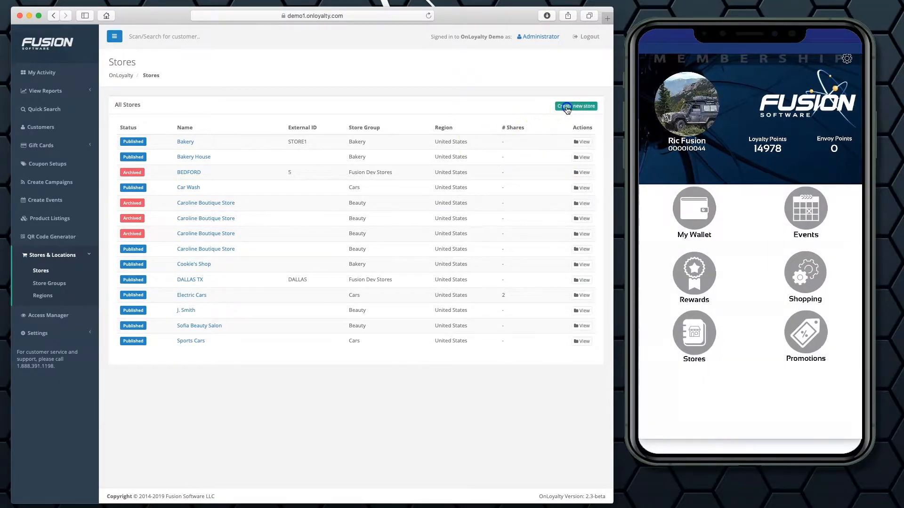
click(220, 133)
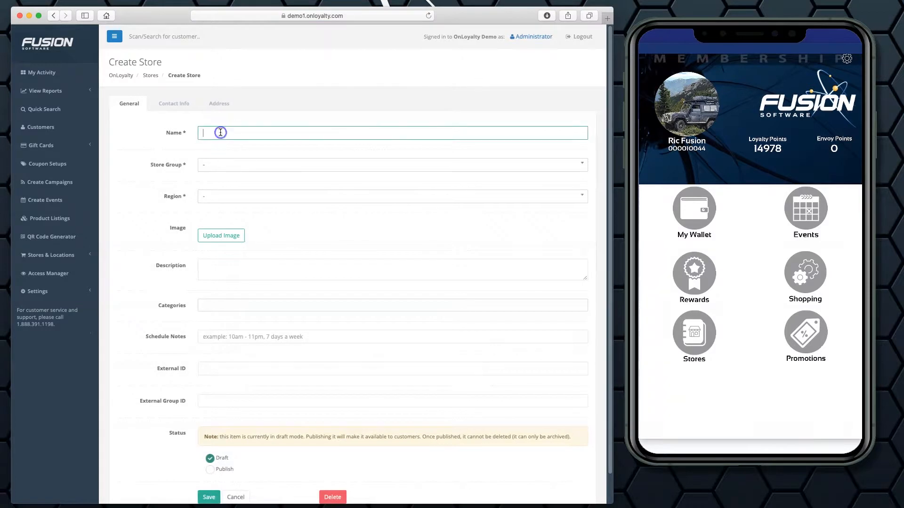
text(Ric's Music)
Assign the new store to the Music & Arts store group and the United States region.
click(213, 165)
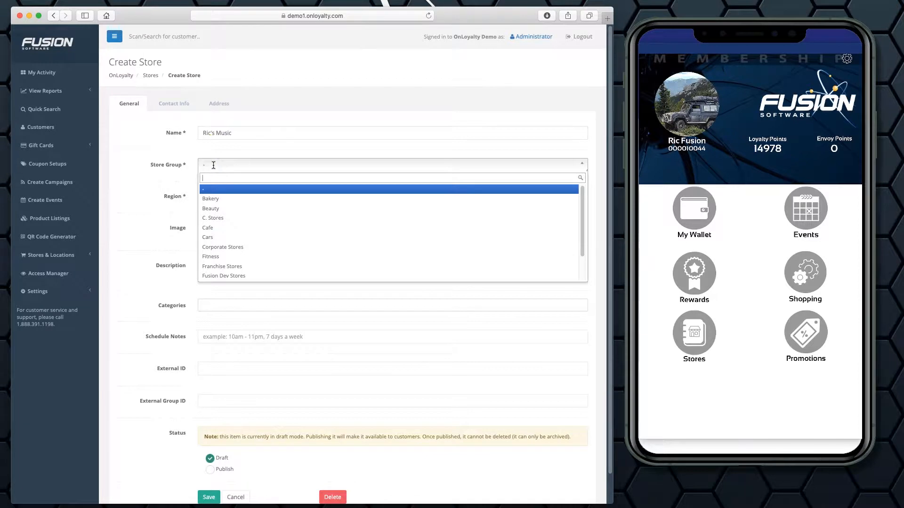
scroll(239, 230, down, 2)
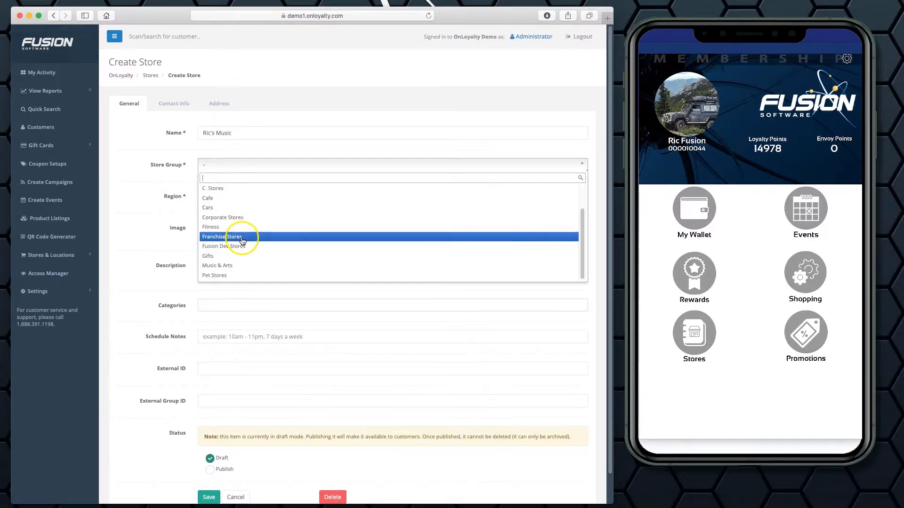
click(239, 267)
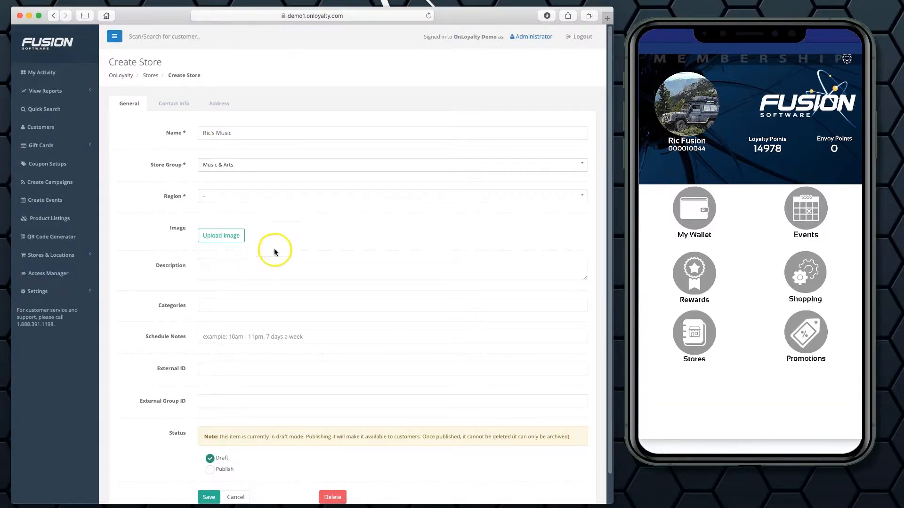
click(223, 197)
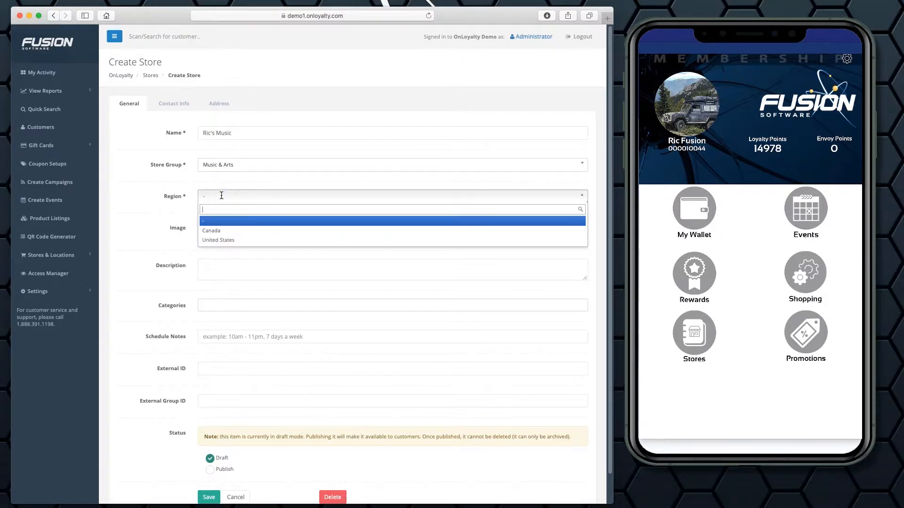
click(224, 240)
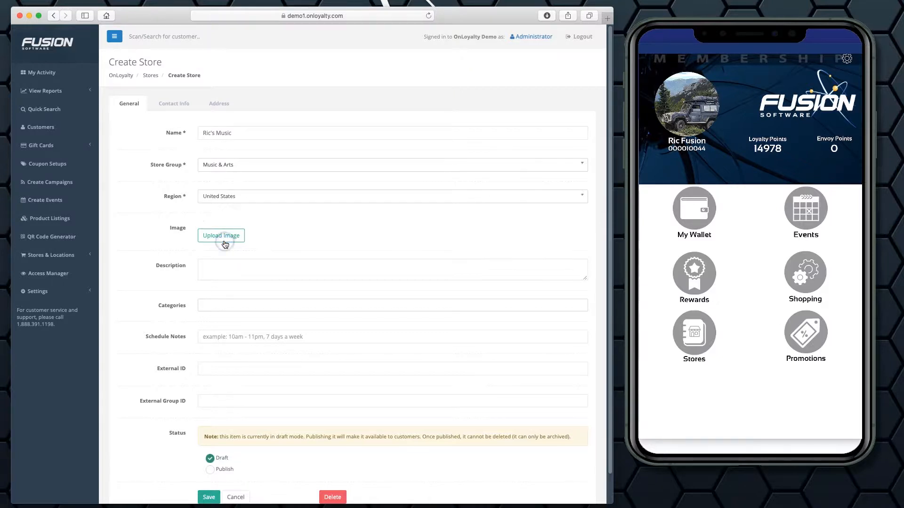
Upload ricks-music-demopromo.jpg from the Desktop as the store's image.
click(233, 236)
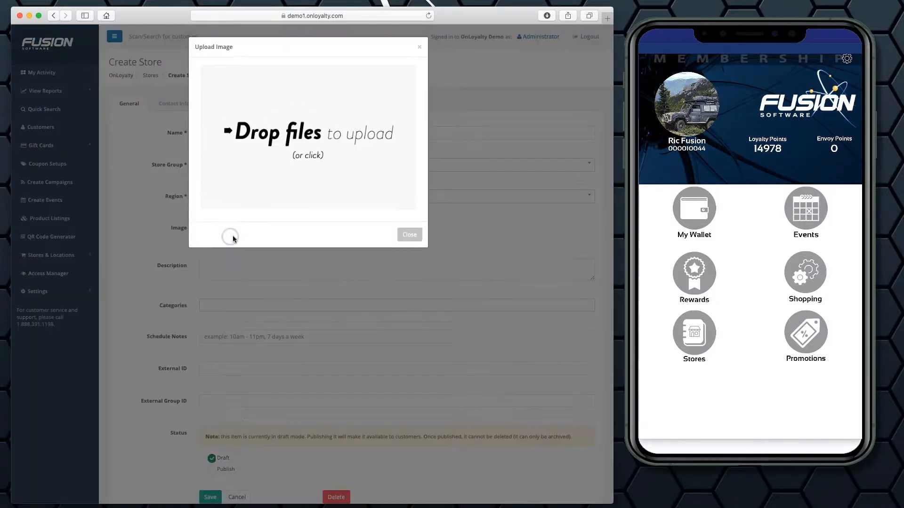
click(324, 138)
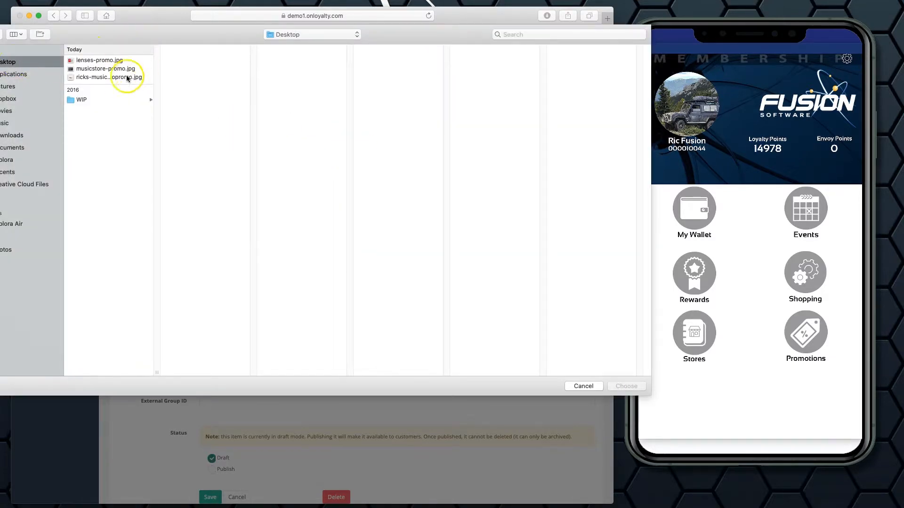
click(120, 78)
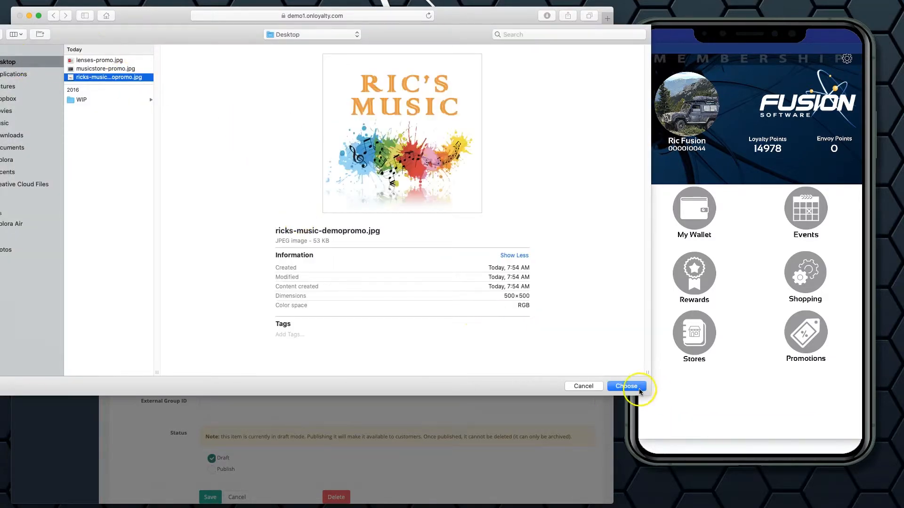
click(626, 386)
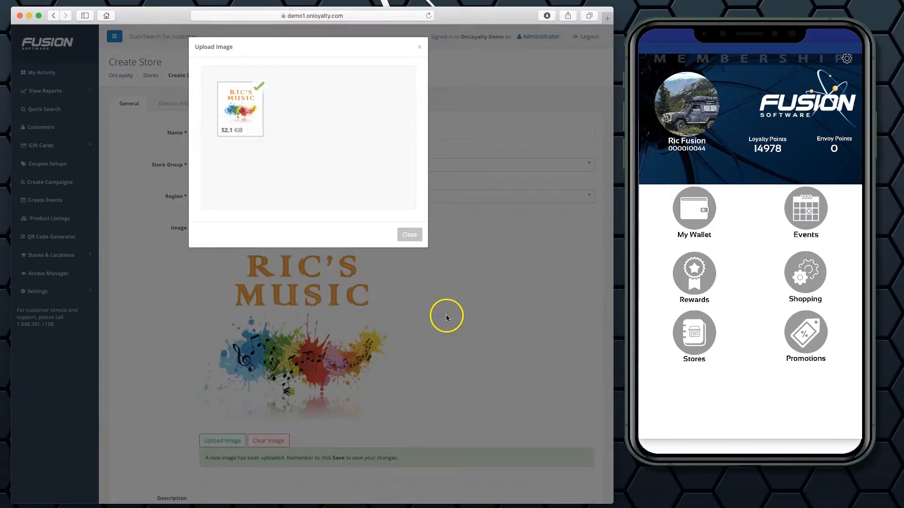
click(409, 234)
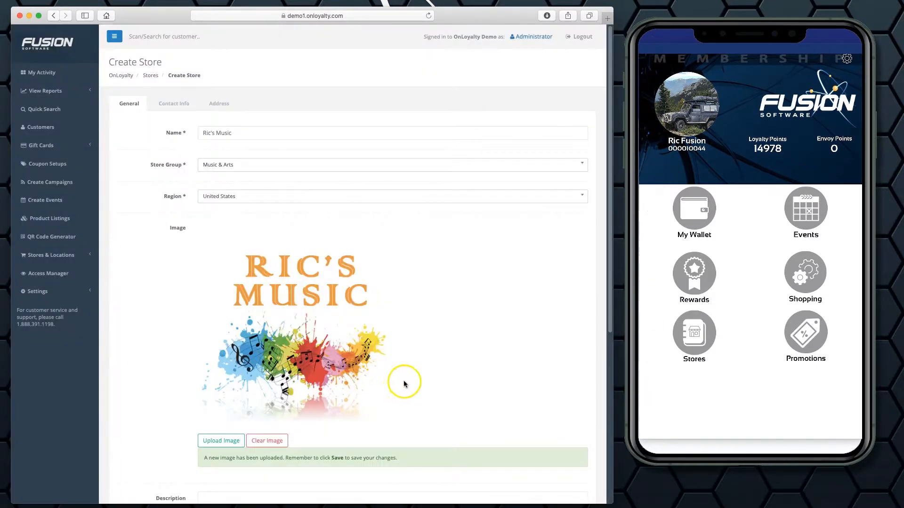
Enter "Where the best music is..." as the store's description.
scroll(403, 380, down, 5)
click(301, 364)
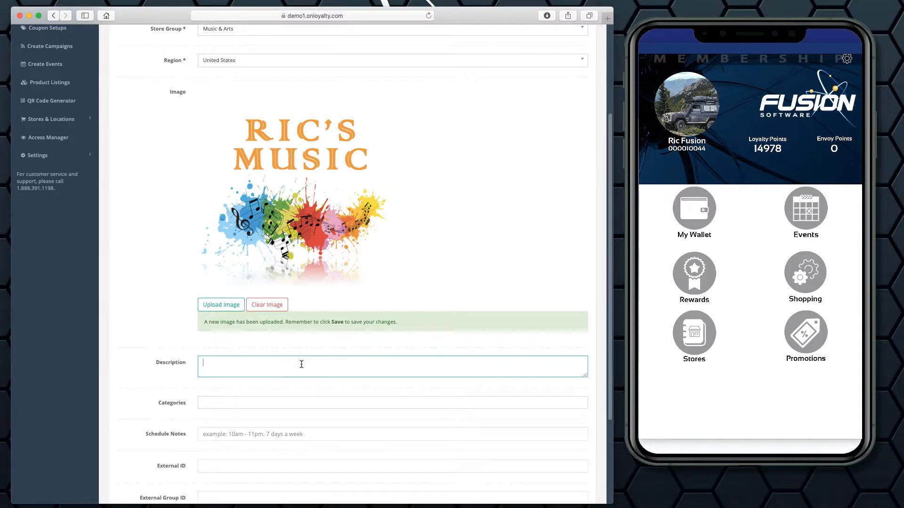
text(Where the best music is...)
Add the Music & Arts category to the store.
click(271, 403)
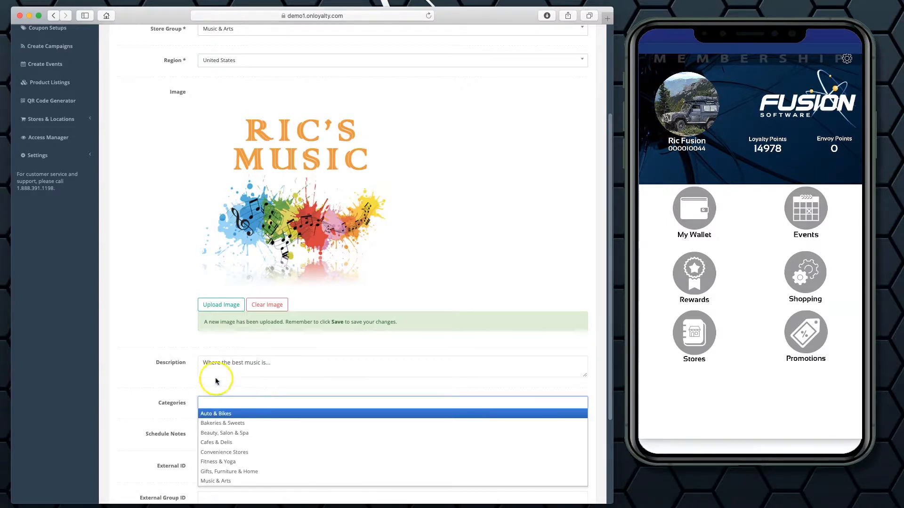
scroll(216, 376, down, 2)
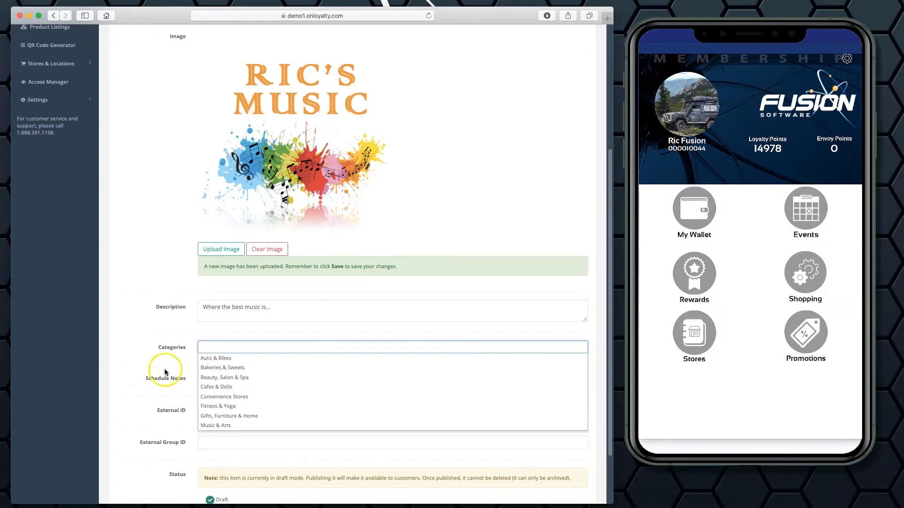
click(220, 429)
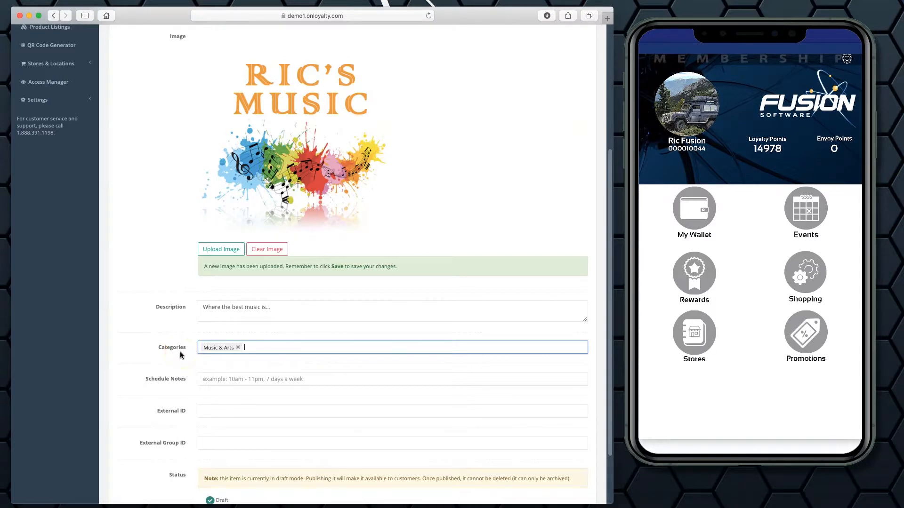
click(176, 349)
click(176, 361)
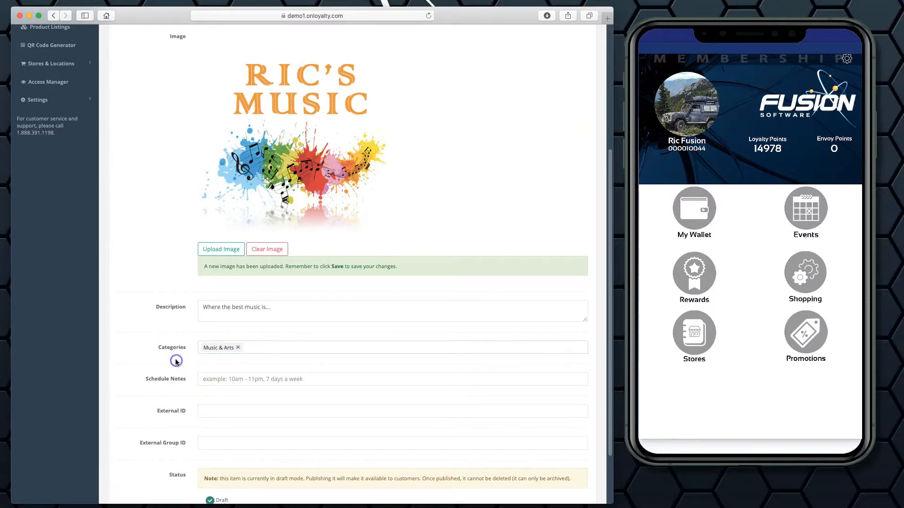
Set the store's schedule notes to "9am to 9pm, 7 days a week".
scroll(180, 380, down, 2)
click(221, 341)
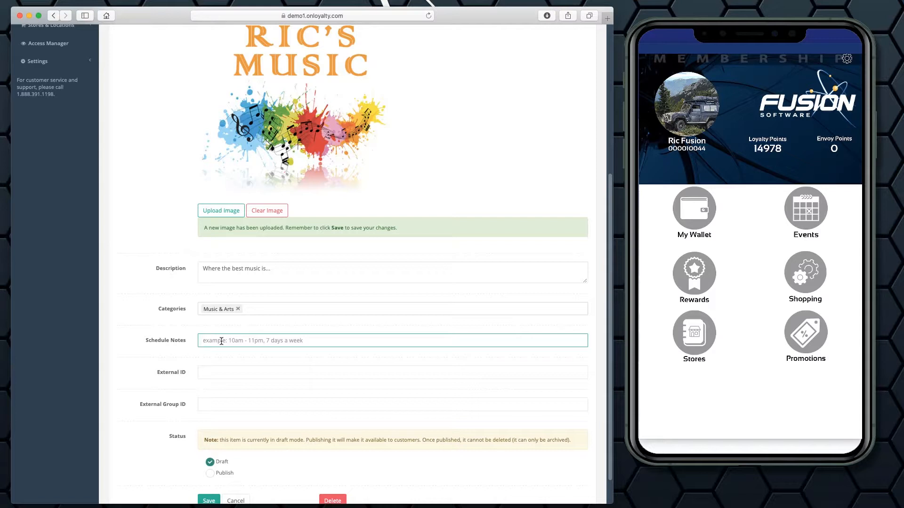
text(9am to 9pm, 7 days a week)
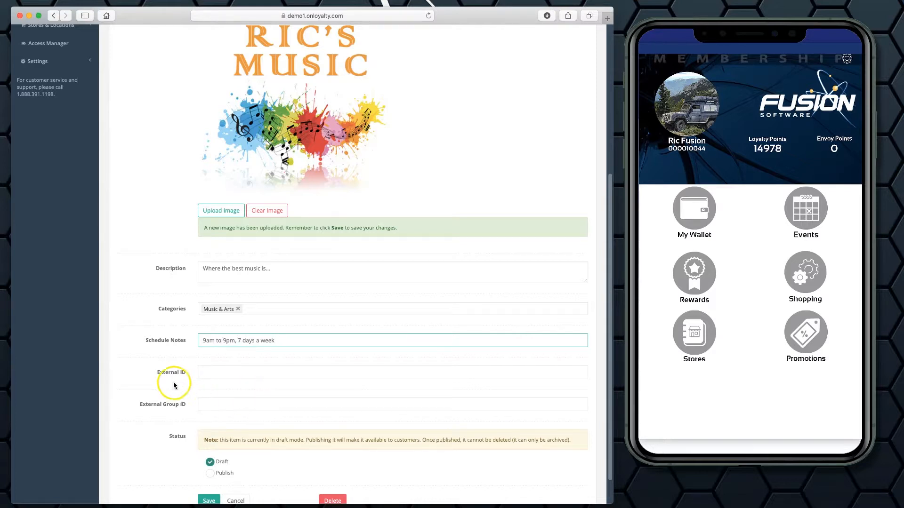
Leave the External ID and External Group ID empty and save Ric's Music with Draft status.
scroll(172, 382, down, 2)
click(236, 339)
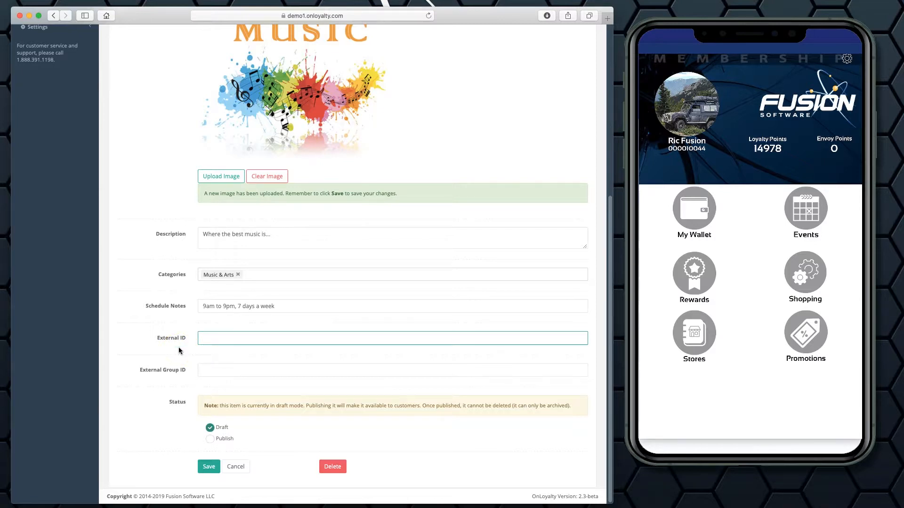
click(212, 338)
scroll(236, 191, up, 4)
scroll(208, 259, down, 3)
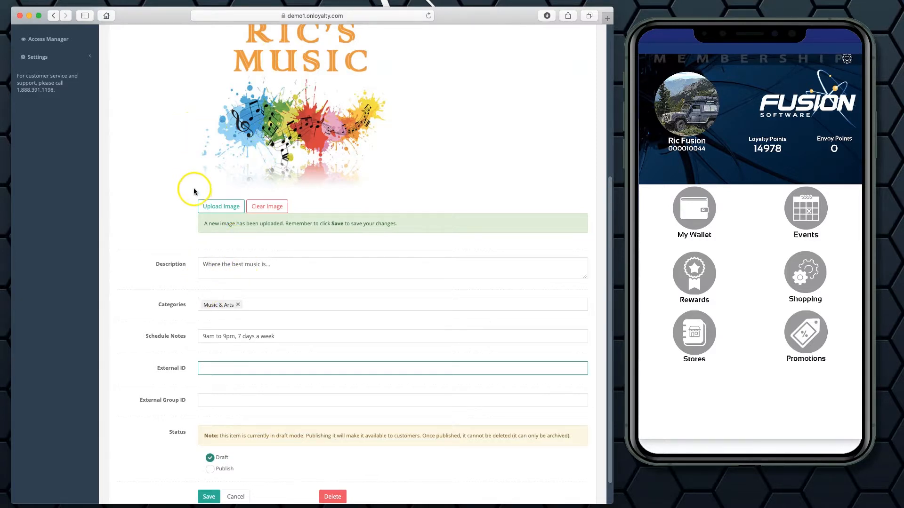
scroll(196, 186, up, 10)
scroll(217, 266, down, 10)
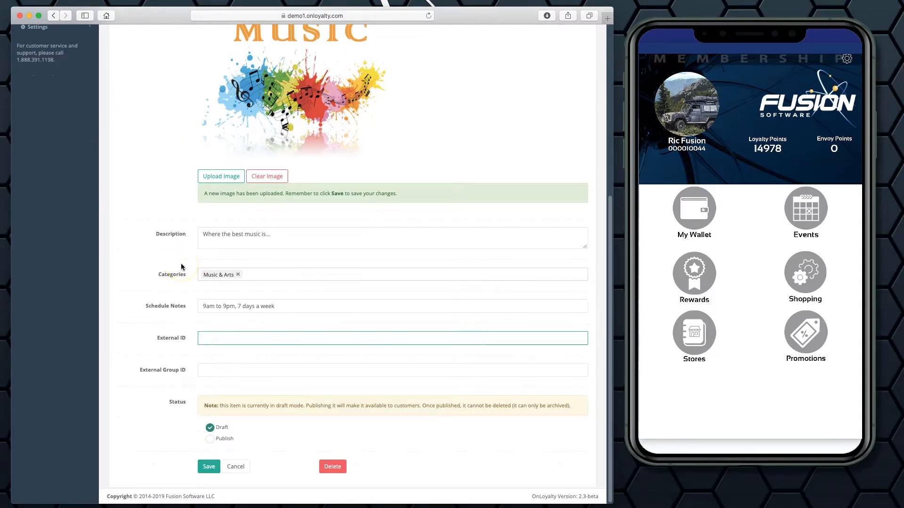
click(206, 338)
click(183, 346)
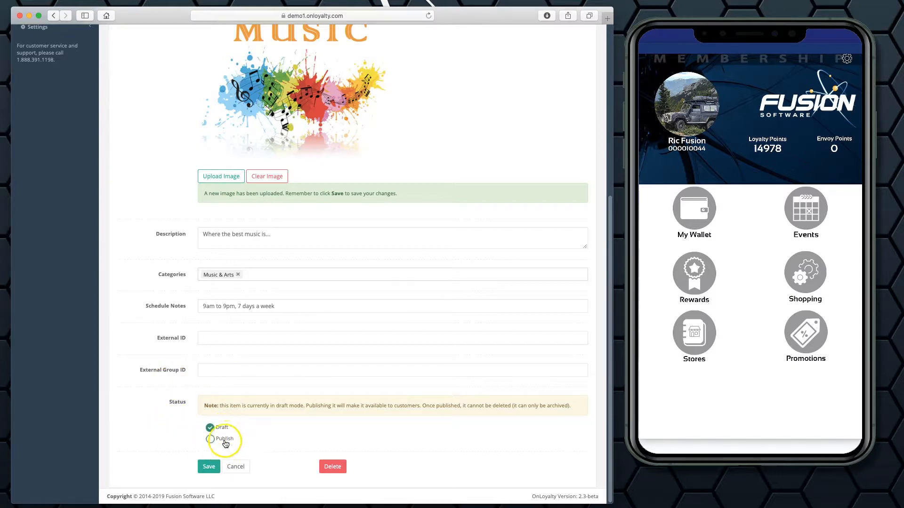
click(209, 466)
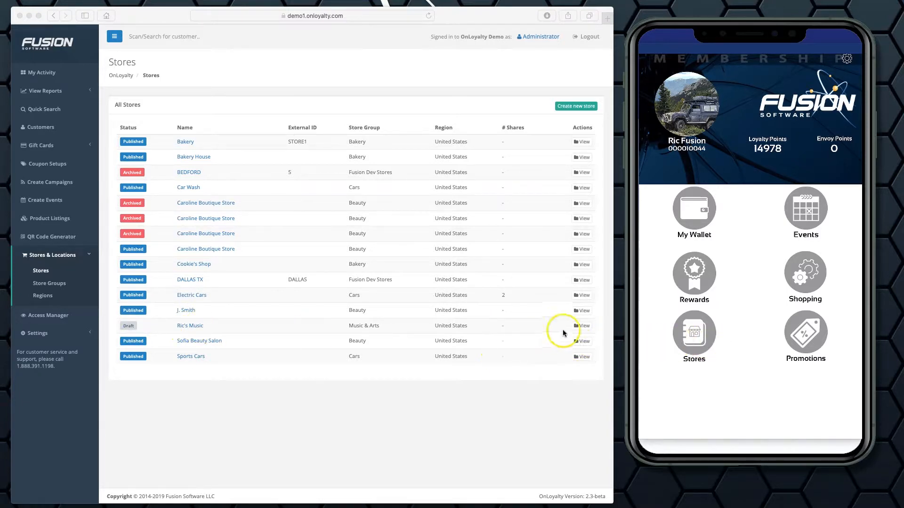
Open the Ric's Music store record and fill in the store's phone number and e-mail in its contact info.
click(583, 325)
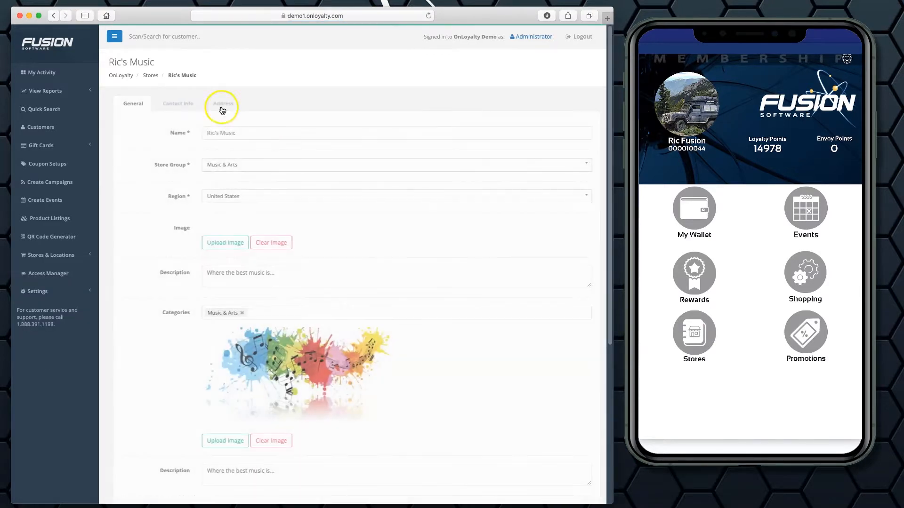
click(174, 104)
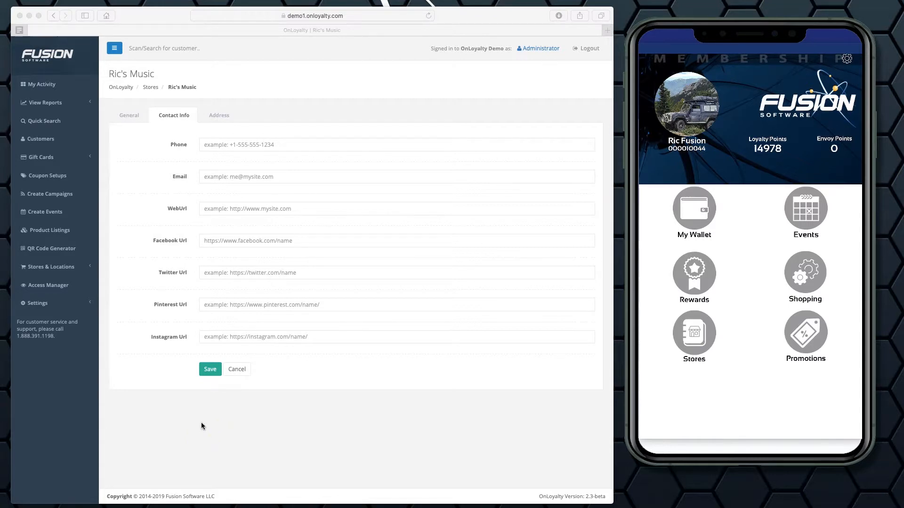
click(218, 146)
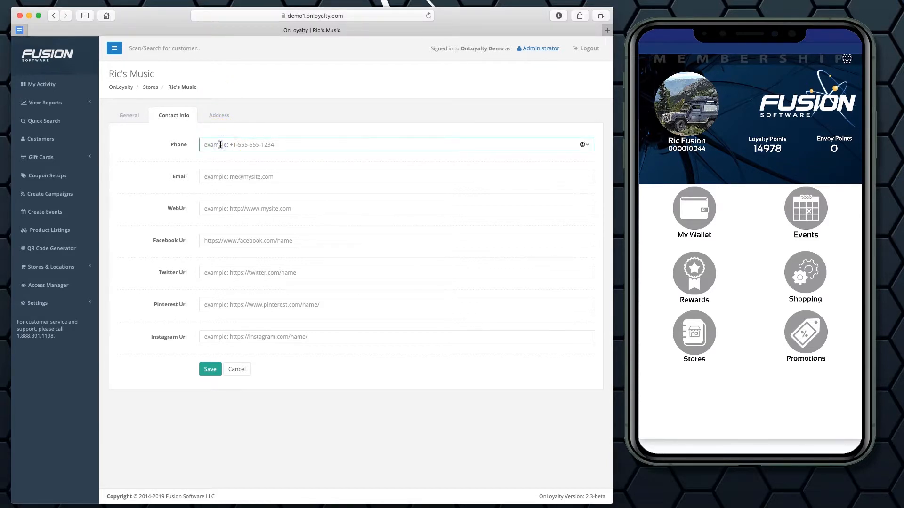
click(227, 177)
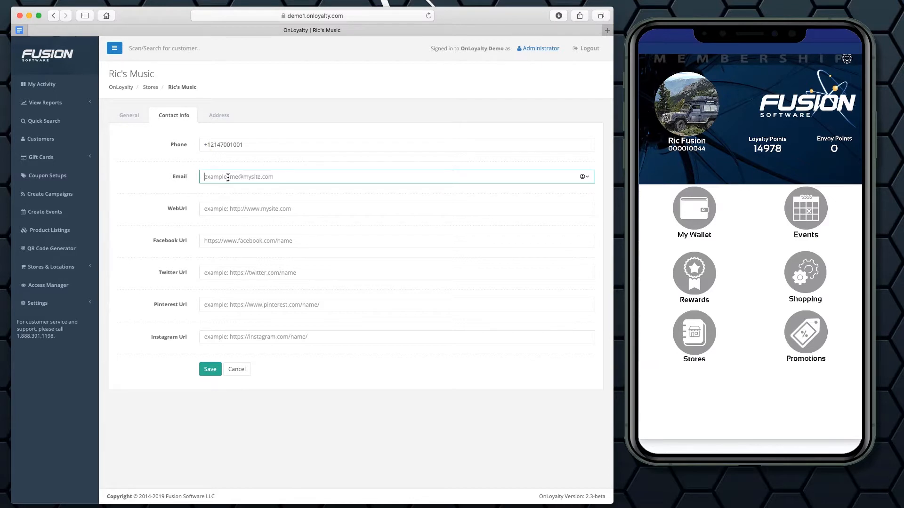
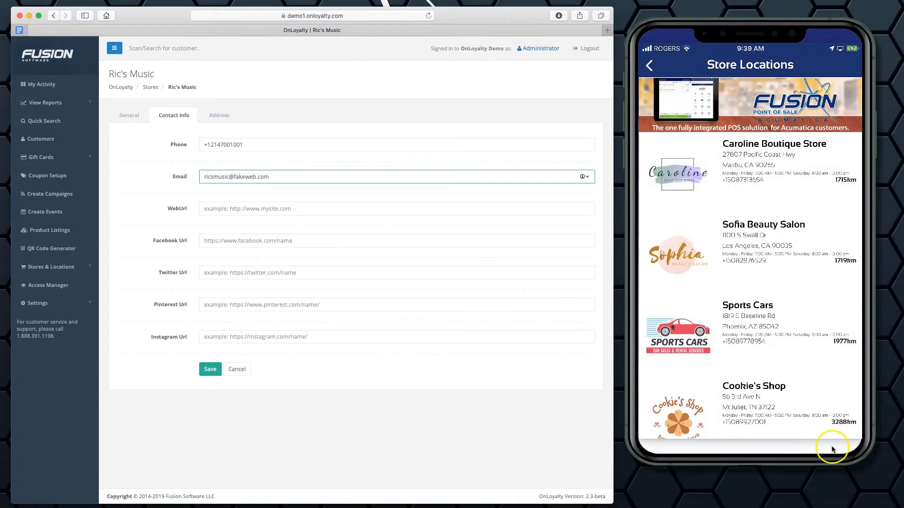
click(755, 250)
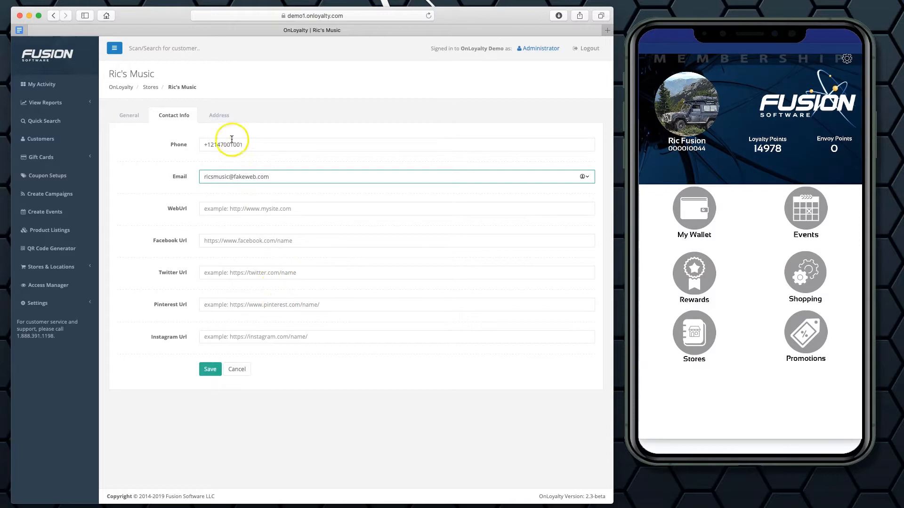
click(288, 116)
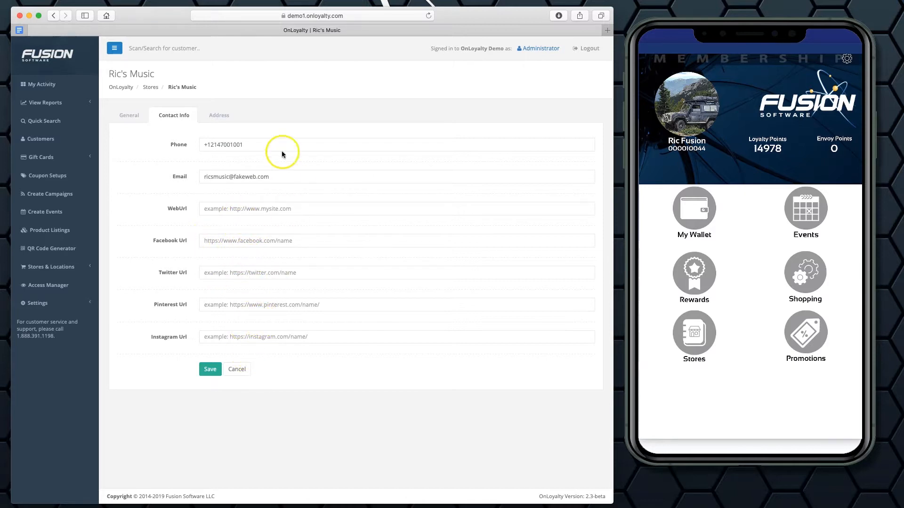
Look up the store's street address for its map location, choose the Miami Beach, FL match, and save the store.
click(218, 116)
click(215, 145)
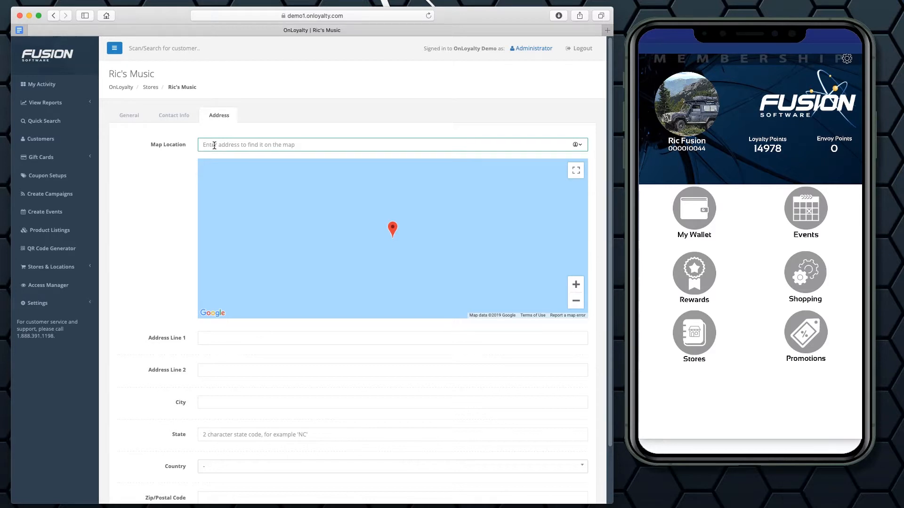
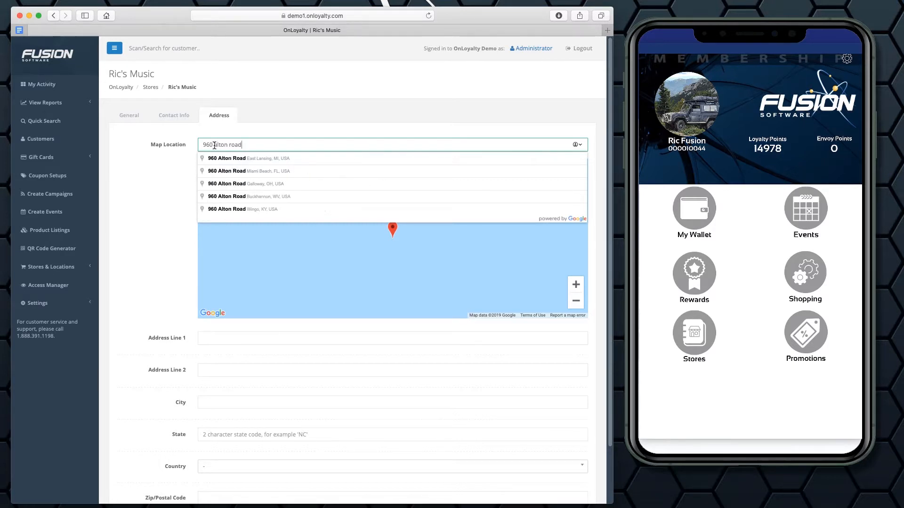
click(238, 172)
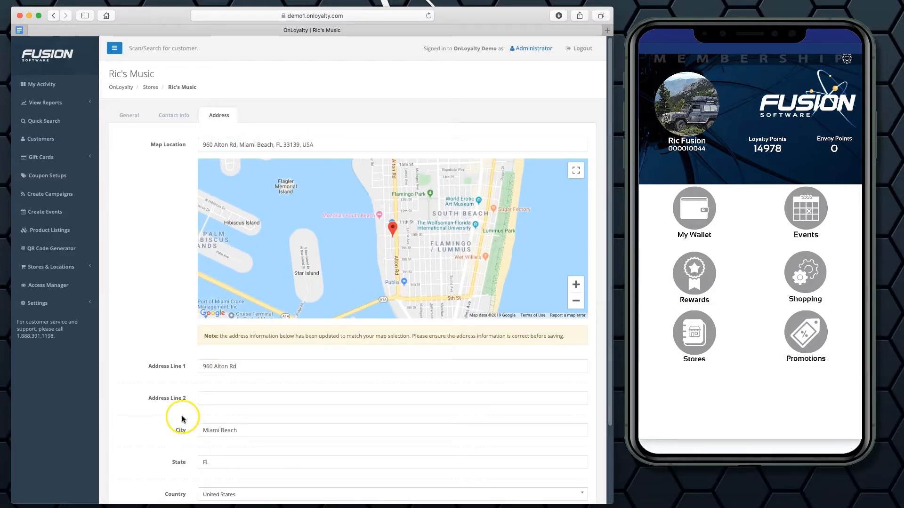
scroll(182, 419, down, 4)
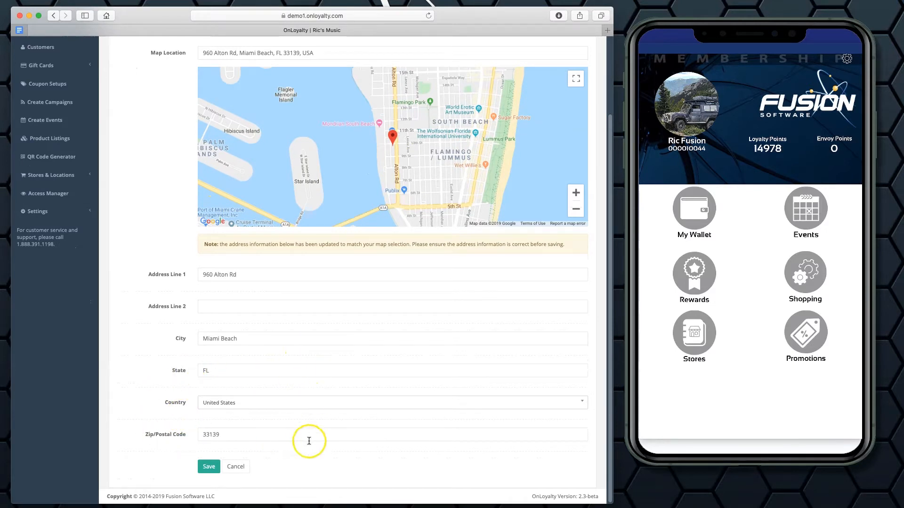
click(209, 466)
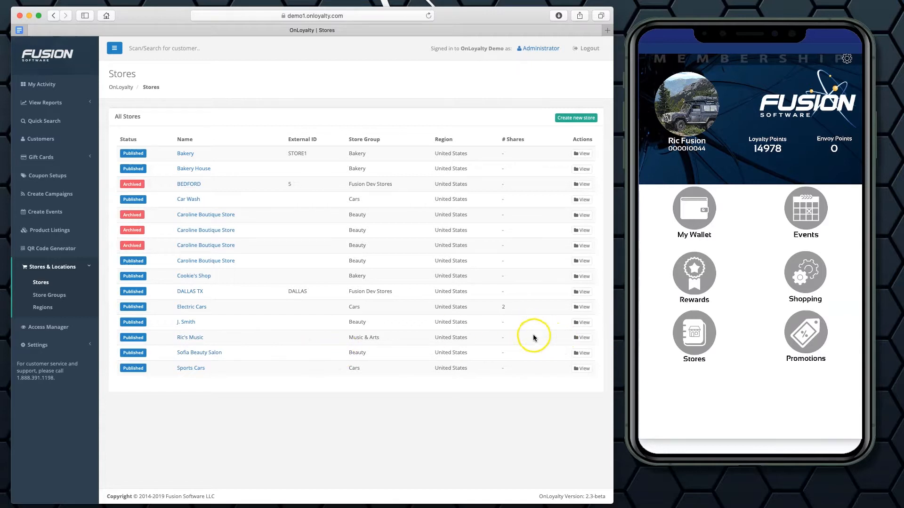
Review the saved contact info, general details and status of Ric's Music, and return to the stores list.
click(584, 337)
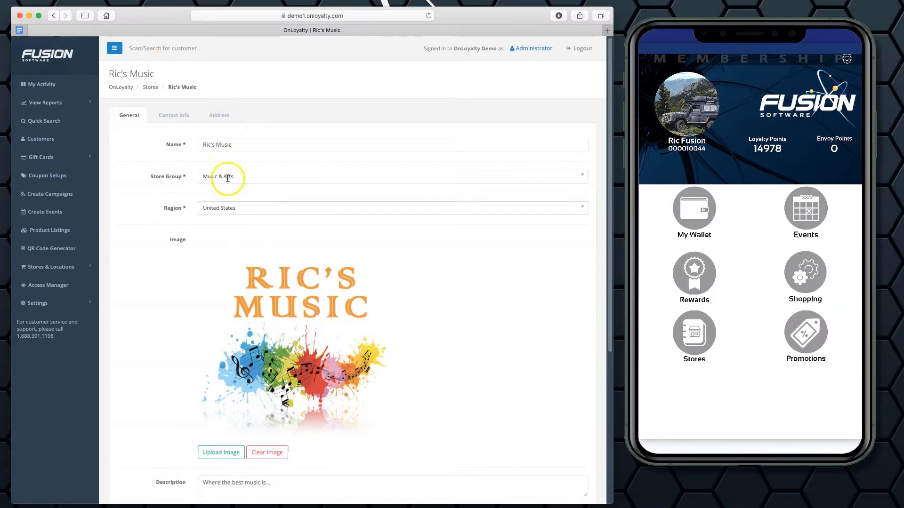
click(177, 118)
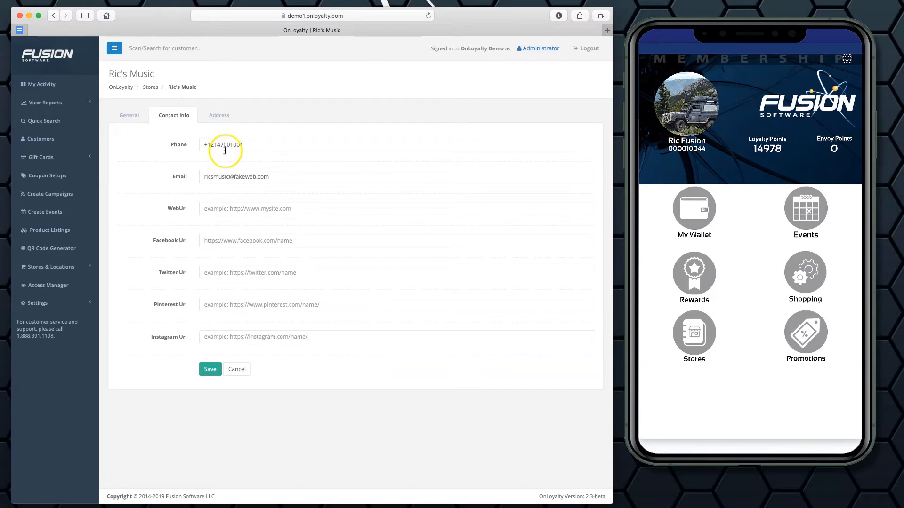
click(130, 116)
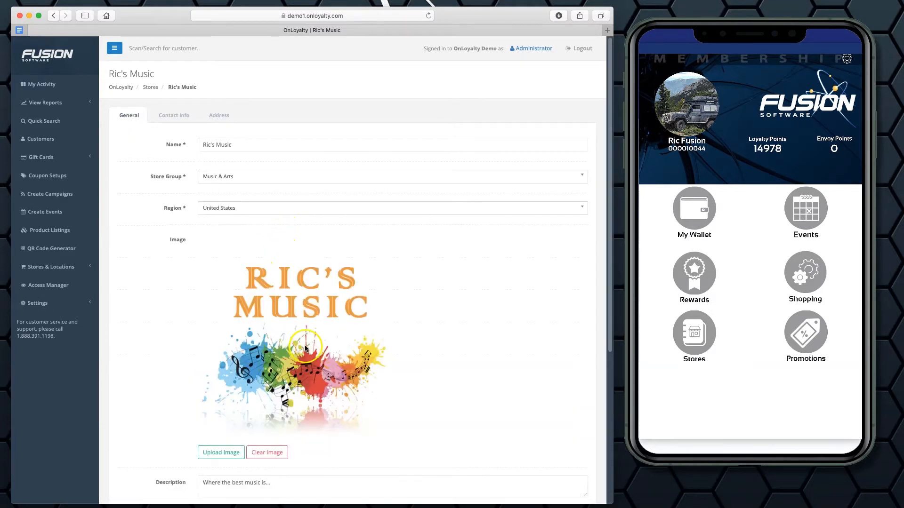
scroll(296, 343, down, 5)
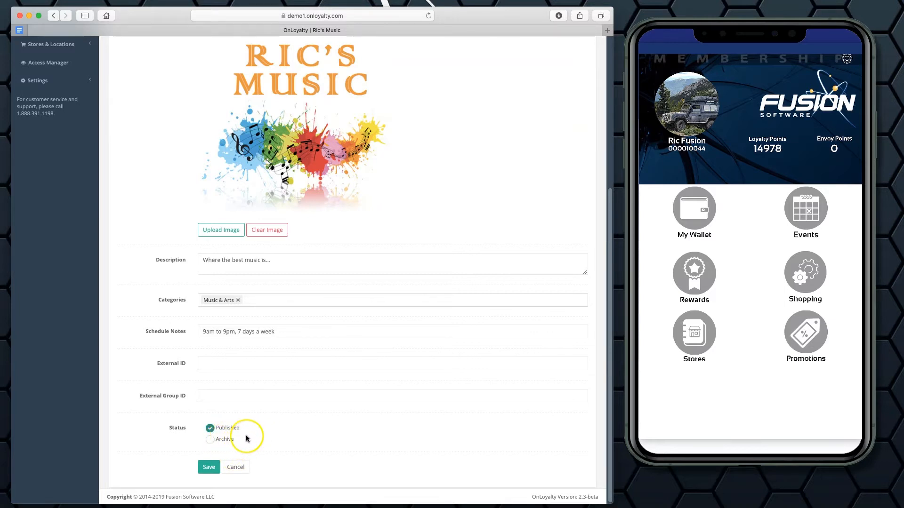
scroll(247, 441, up, 5)
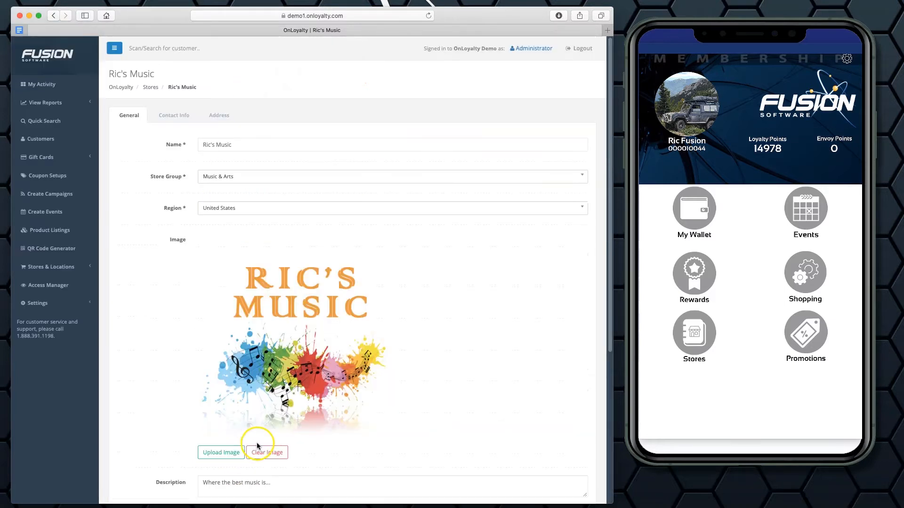
click(151, 88)
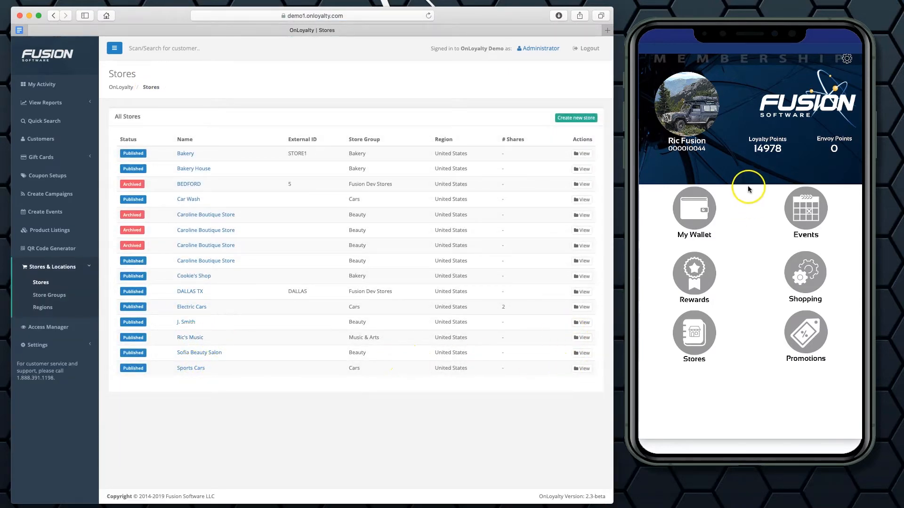
Find Ric's Music among the store locations in the mobile app and check its detail page.
drag(754, 190, 751, 200)
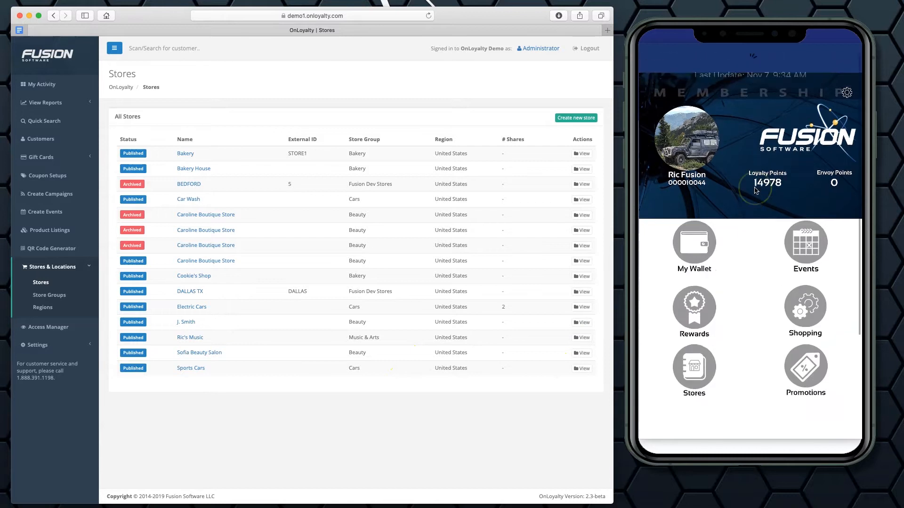
click(719, 369)
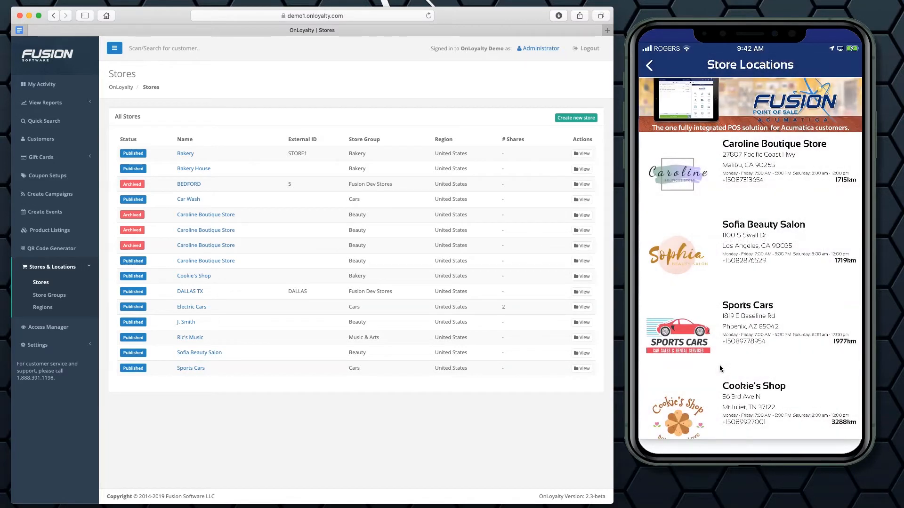
scroll(719, 369, down, 10)
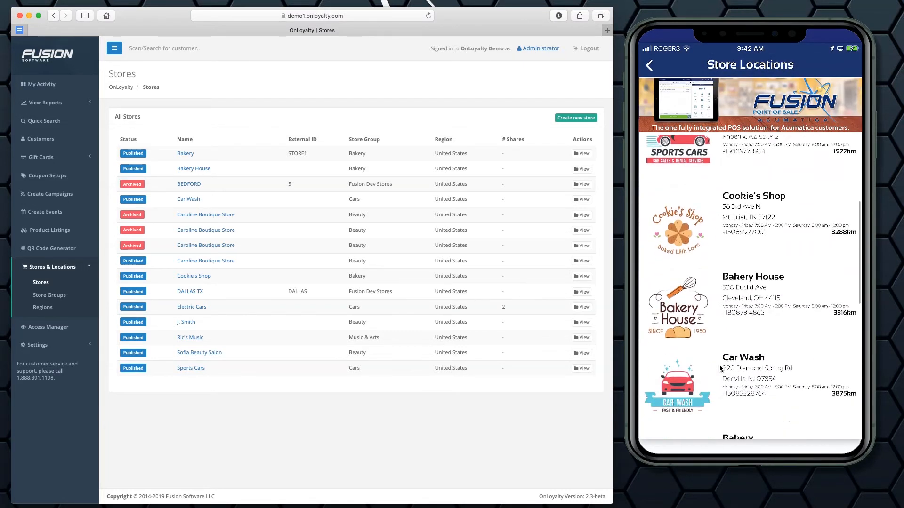
scroll(721, 369, down, 10)
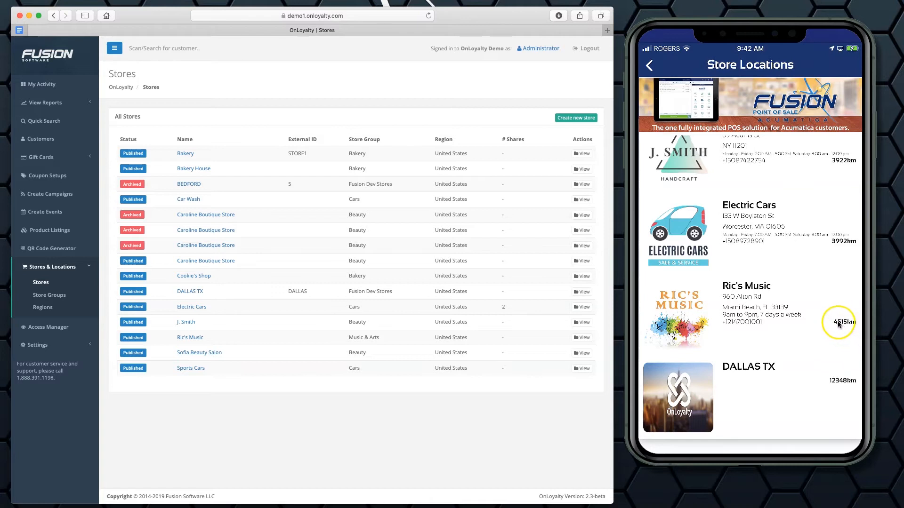
click(775, 305)
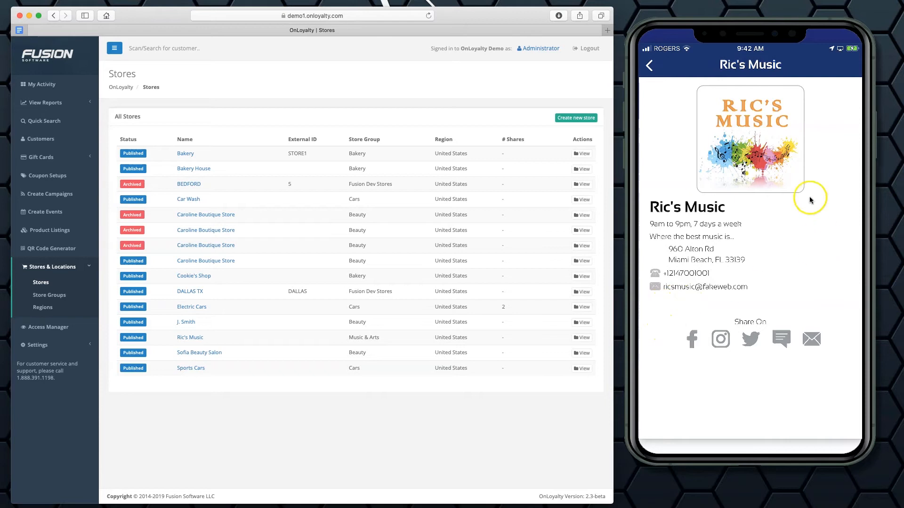
click(715, 253)
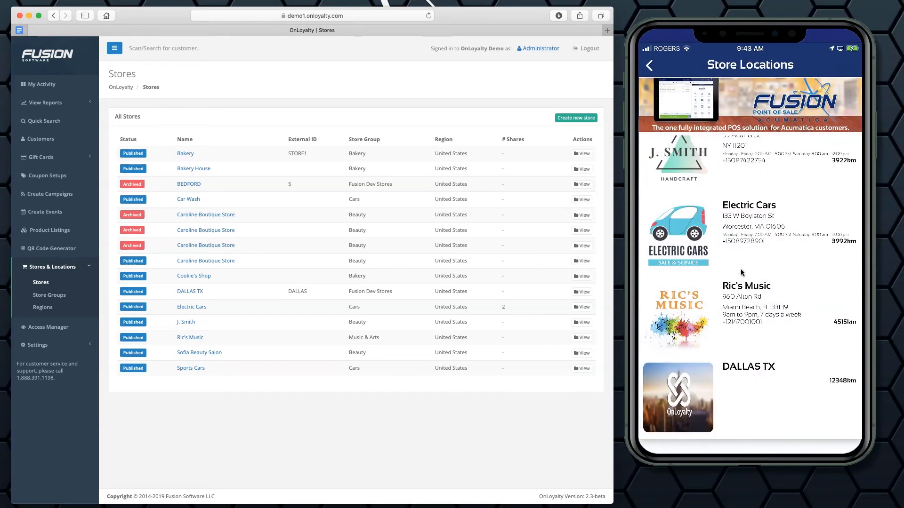
View the list of regions and the list of store groups, and go back to the stores list.
click(45, 310)
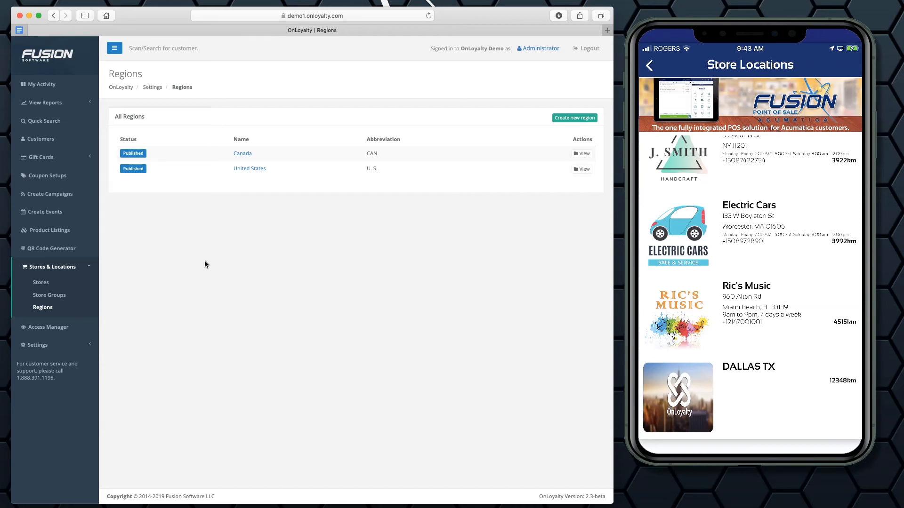
click(87, 295)
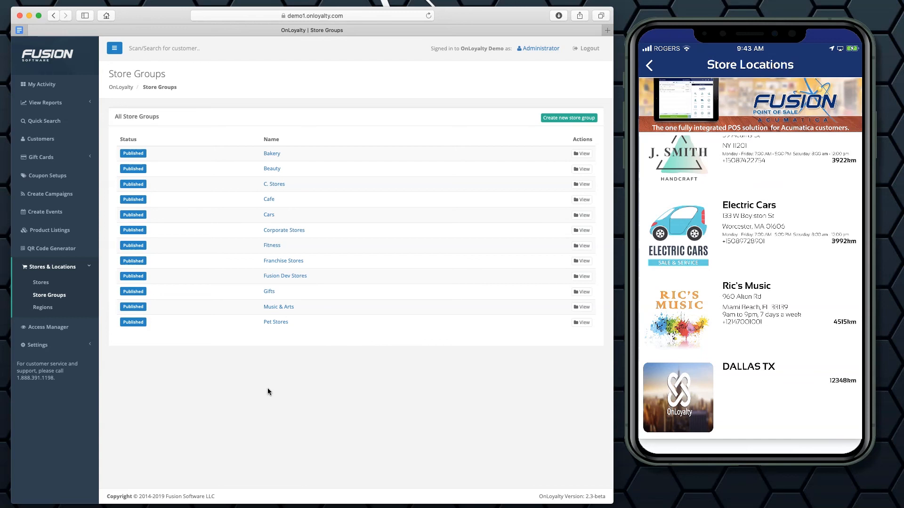
click(46, 283)
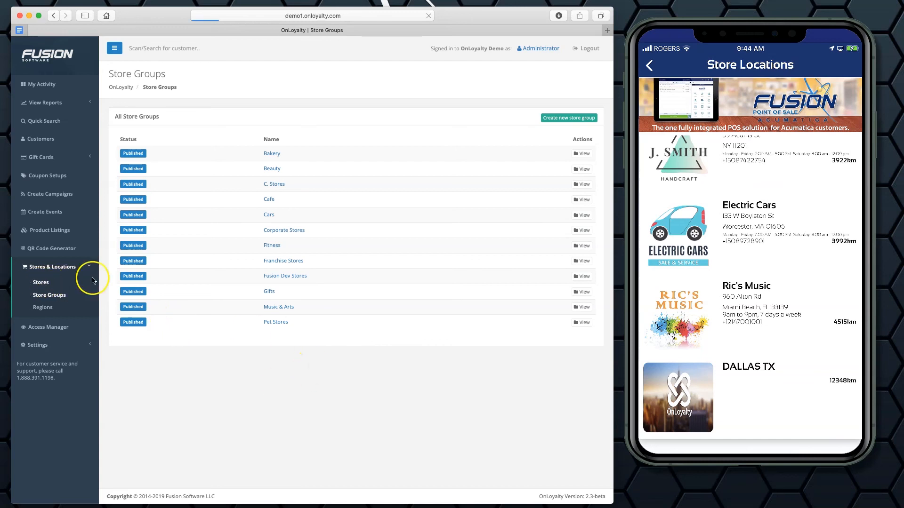